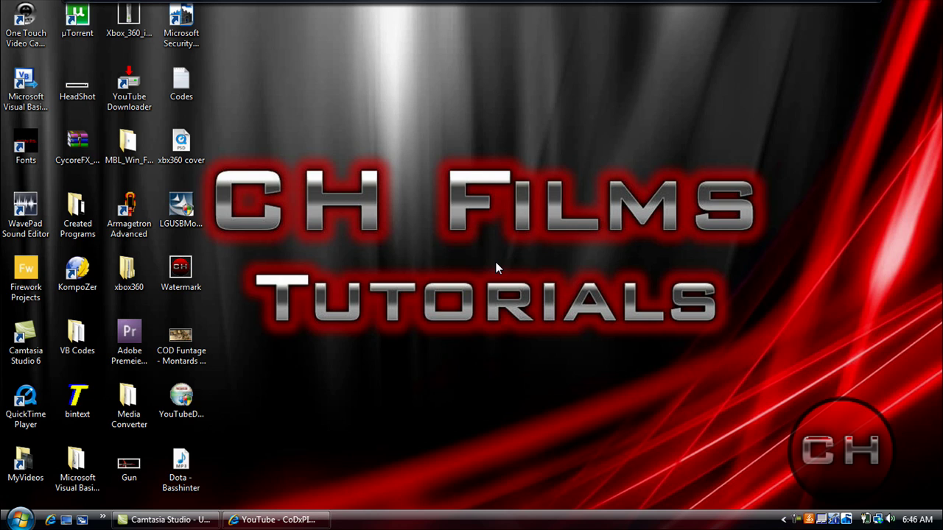
# Step: Hide the browser window to reveal the Windows desktop for launching Fireworks CS3
pyautogui.click(315, 522)
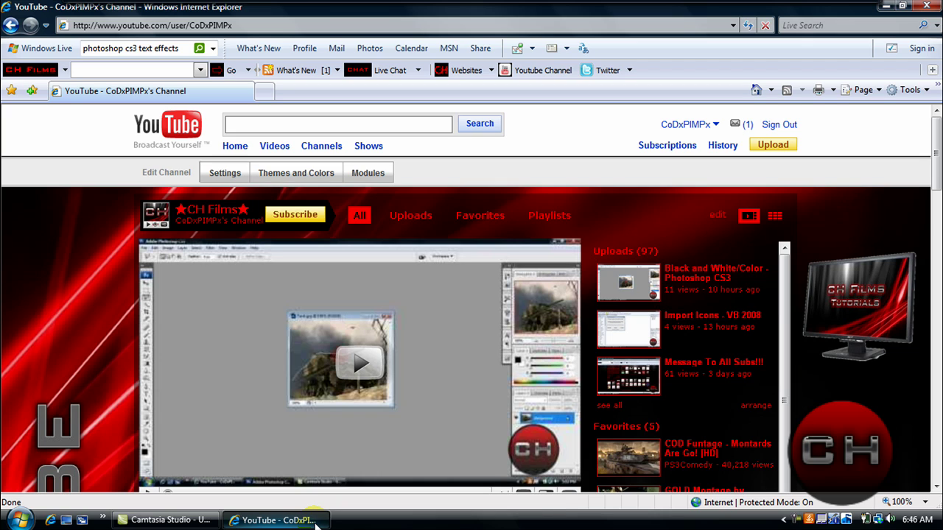
pyautogui.click(316, 520)
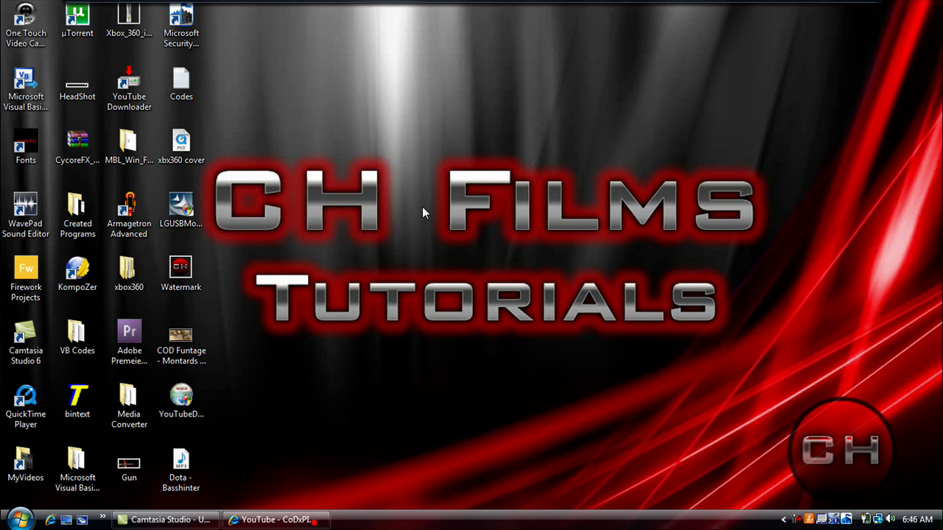
pyautogui.moveTo(536, 5)
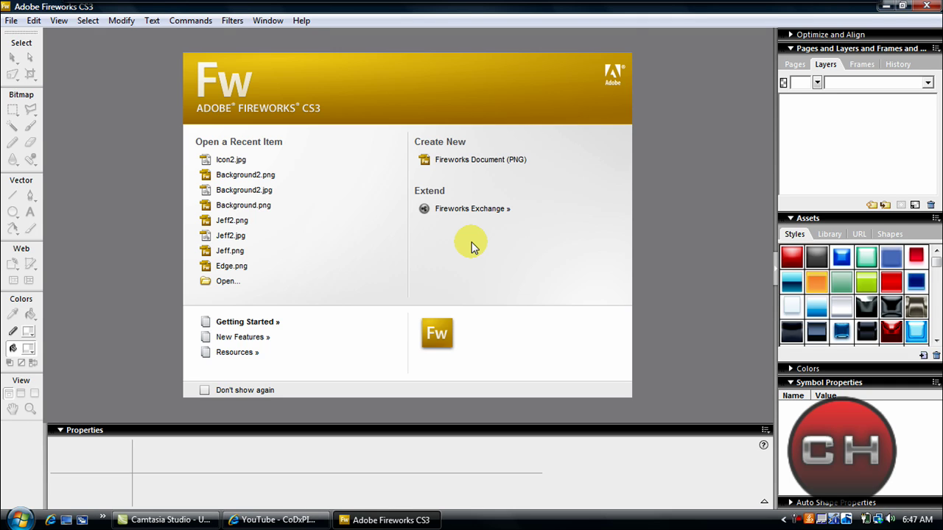
# Step: Create a new Fireworks PNG document with a 300 x 250 canvas
pyautogui.click(481, 163)
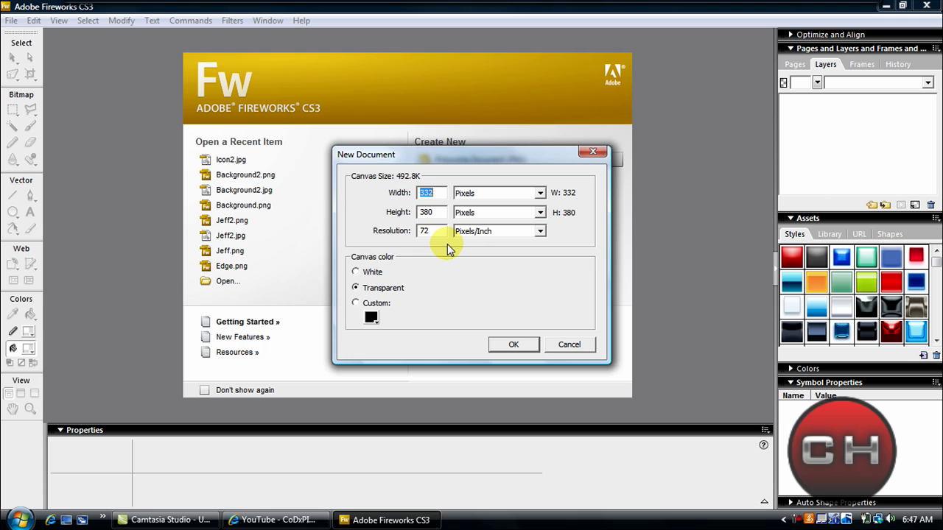
pyautogui.write('300')
pyautogui.press('Tab')
pyautogui.write('250')
pyautogui.press('Return')
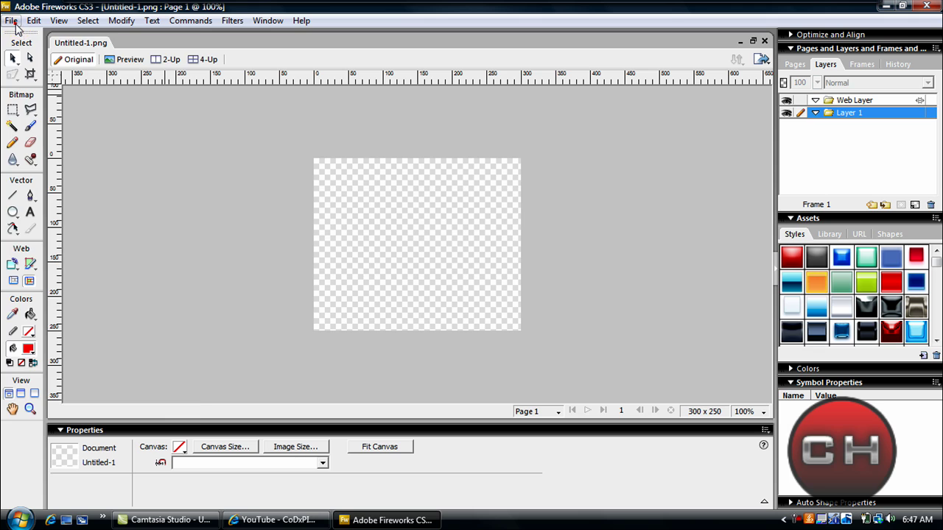
# Step: Import the Tank picture from the Pictures folder
pyautogui.click(11, 21)
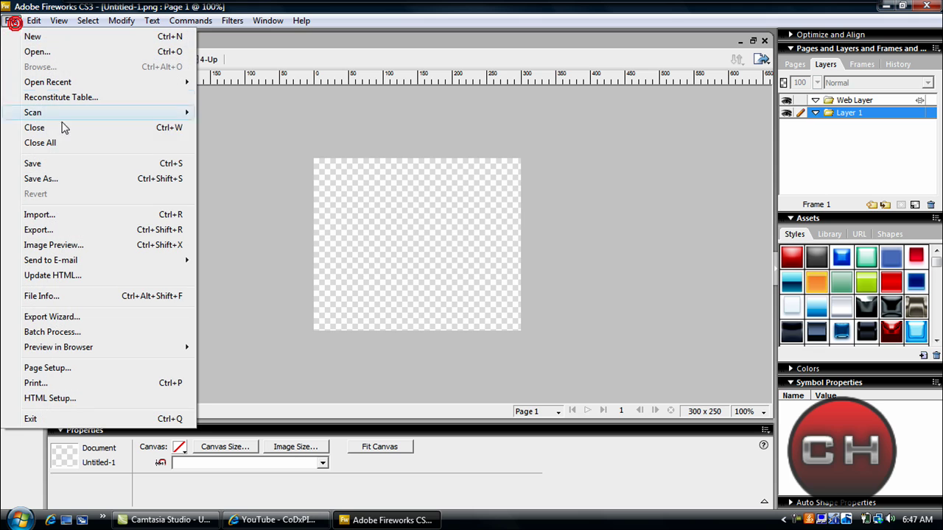
pyautogui.click(61, 214)
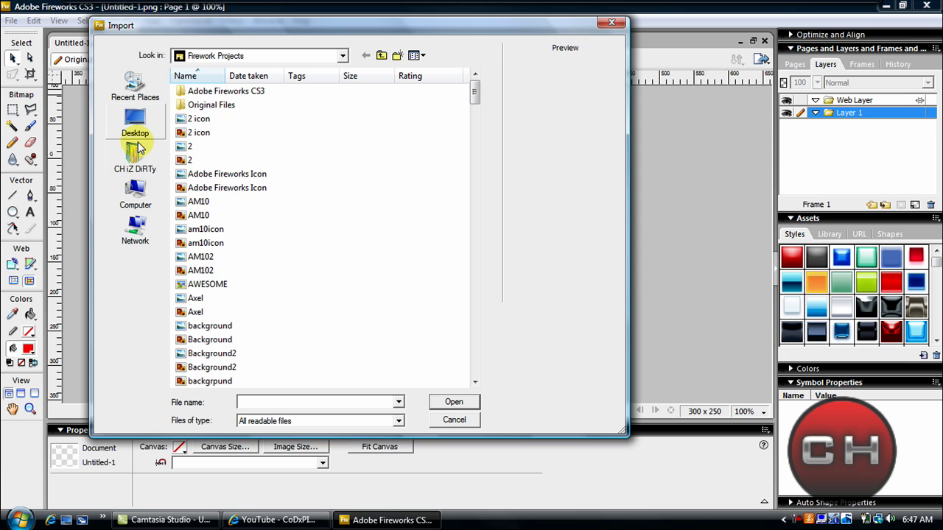
pyautogui.click(137, 154)
pyautogui.press('p')
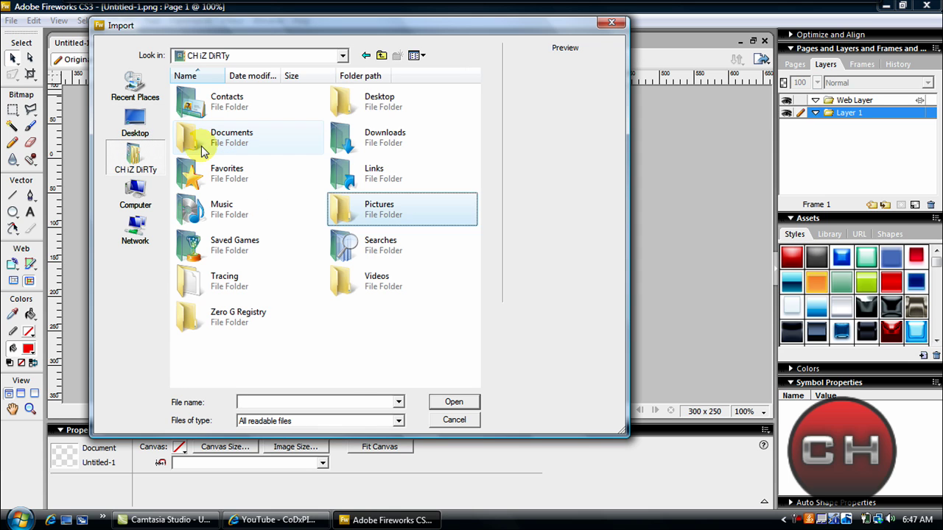
pyautogui.press('Return')
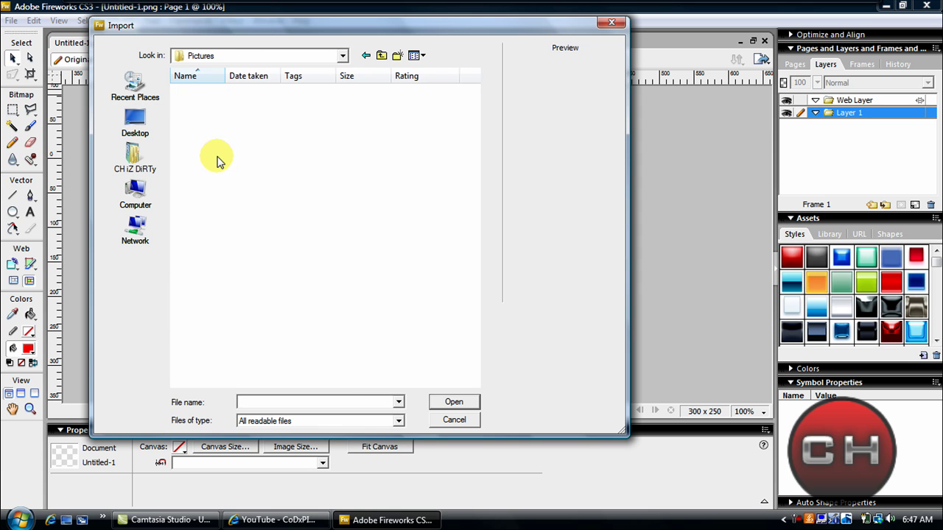
pyautogui.click(255, 171)
pyautogui.press('t')
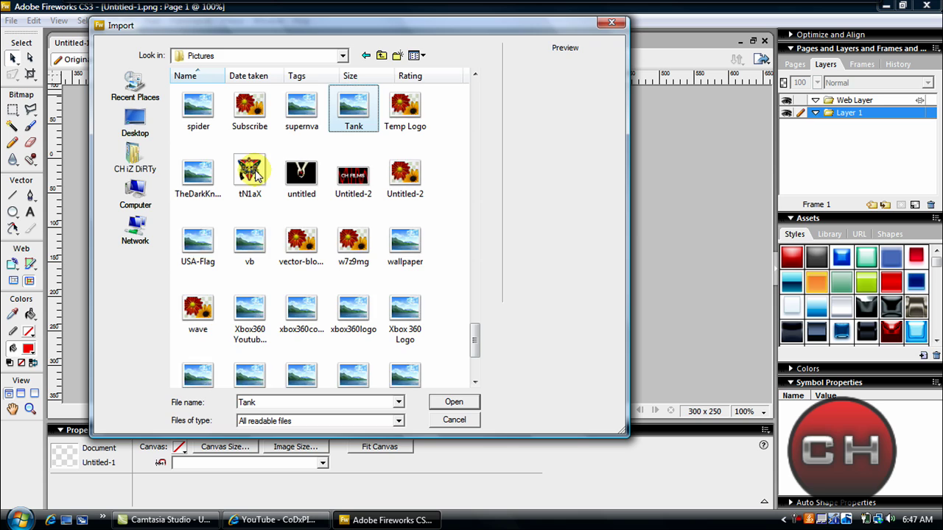
pyautogui.press('Return')
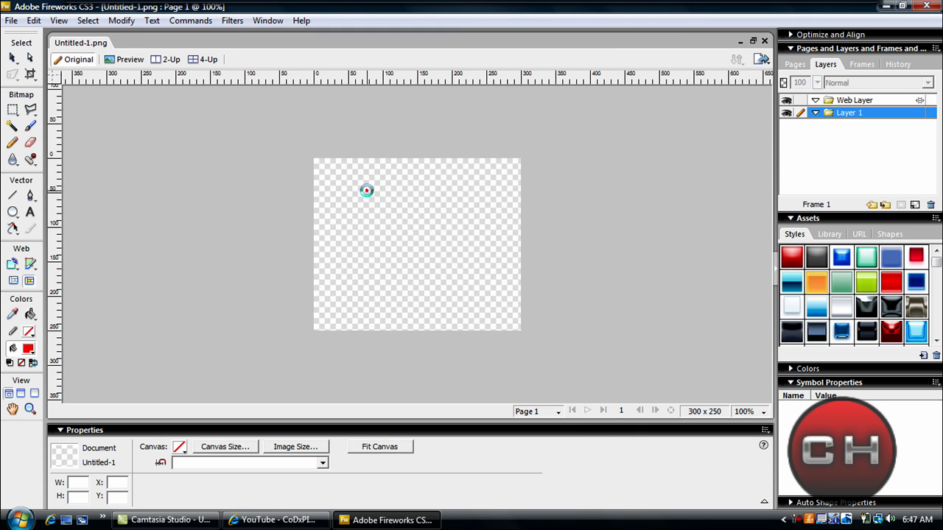
# Step: Place the Tank photo on the canvas and align it to X0 Y0
pyautogui.click(368, 192)
pyautogui.moveTo(478, 253); pyautogui.dragTo(421, 219)
pyautogui.click(578, 223)
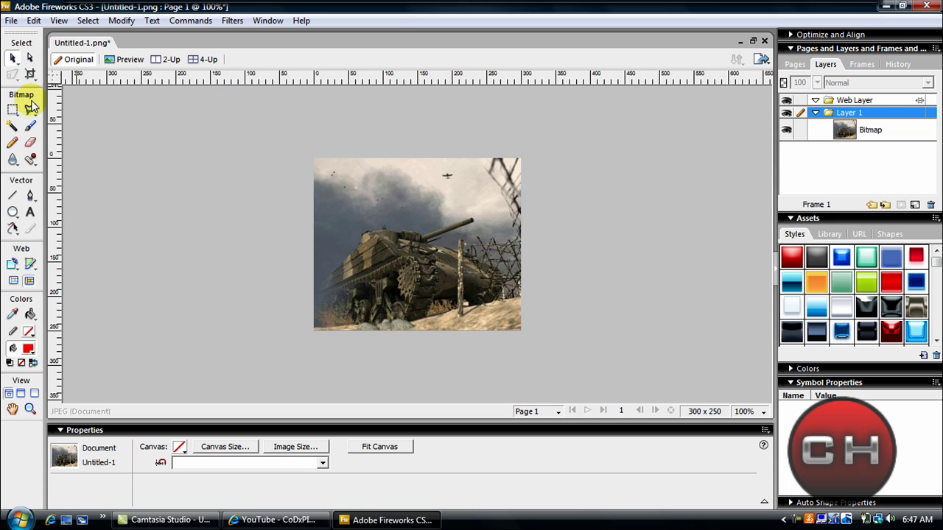
# Step: With the Polygon Lasso, outline the tank's rear, turret, gun barrel and the post
pyautogui.moveTo(32, 112); pyautogui.dragTo(63, 145)
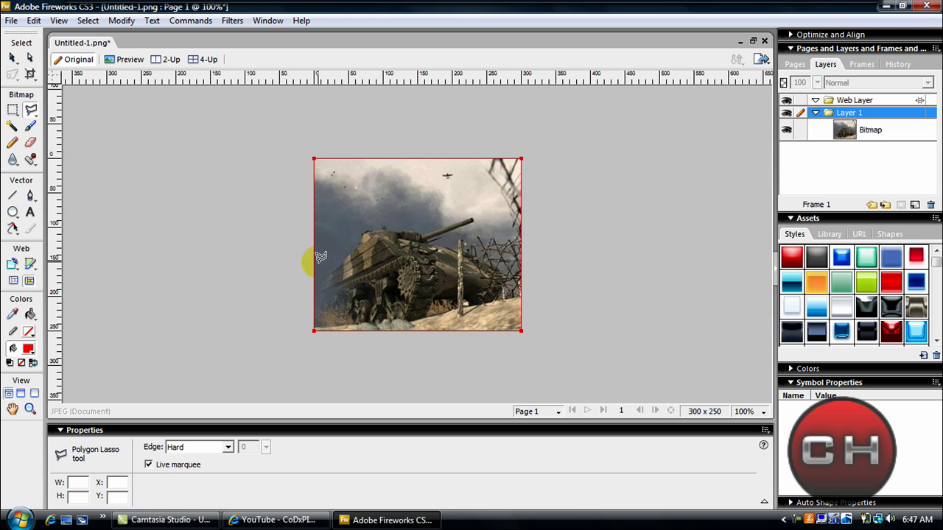
pyautogui.click(320, 287)
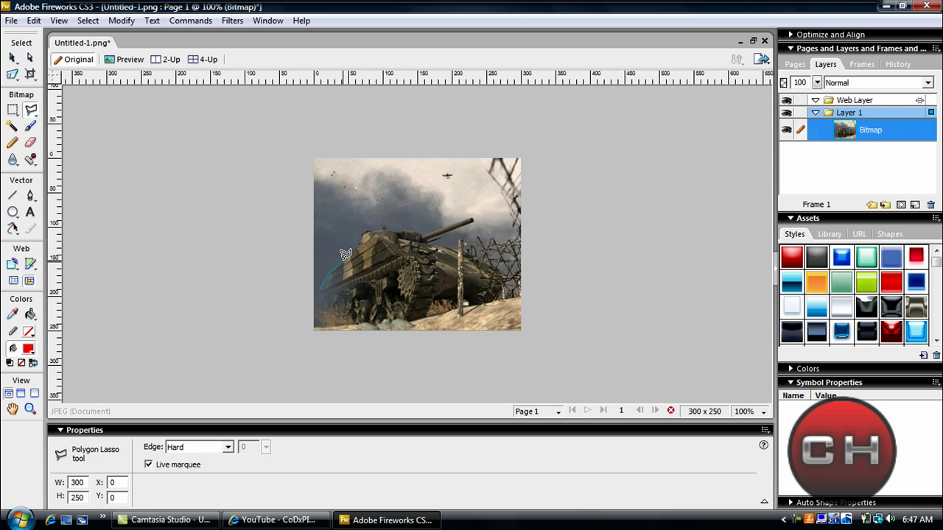
pyautogui.click(339, 260)
pyautogui.click(359, 239)
pyautogui.click(369, 230)
pyautogui.click(380, 223)
pyautogui.click(398, 231)
pyautogui.click(426, 234)
pyautogui.click(471, 216)
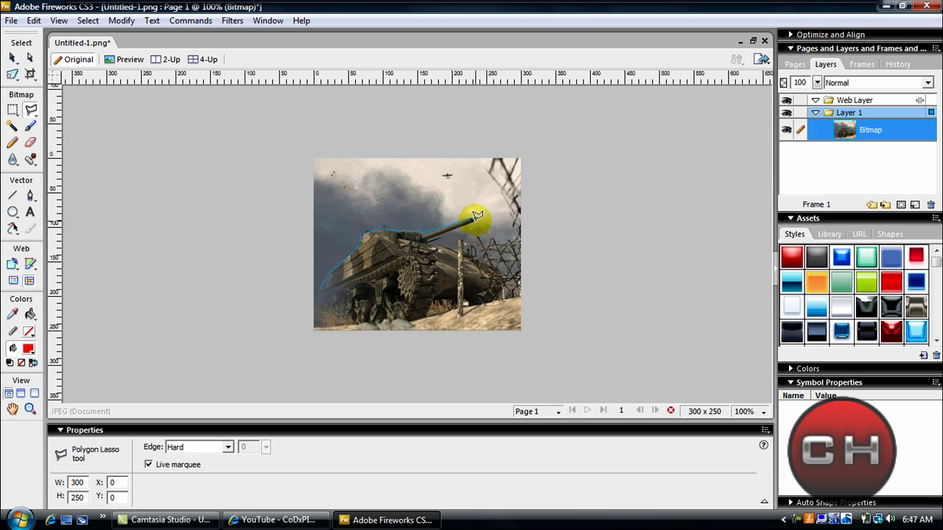
pyautogui.click(426, 239)
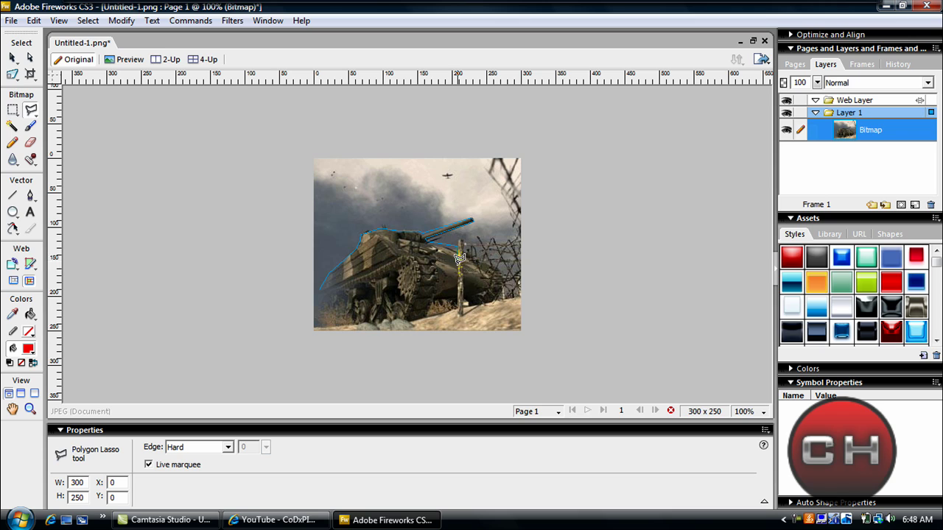
pyautogui.click(457, 297)
pyautogui.click(457, 239)
# Step: Trace the tank's right side and bottom edge, closing the polygon selection
pyautogui.click(504, 280)
pyautogui.click(497, 297)
pyautogui.click(486, 303)
pyautogui.click(464, 304)
pyautogui.click(429, 304)
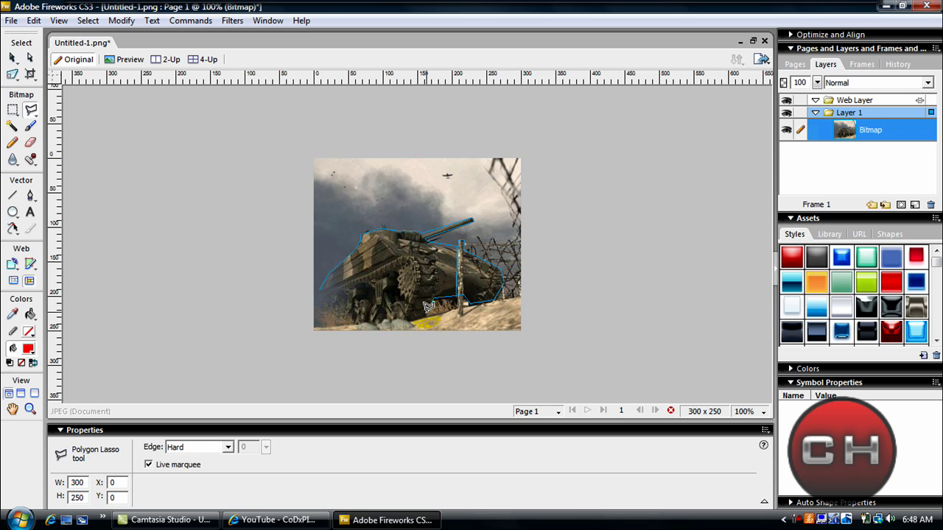
pyautogui.click(423, 309)
pyautogui.click(402, 310)
pyautogui.click(385, 311)
pyautogui.click(364, 313)
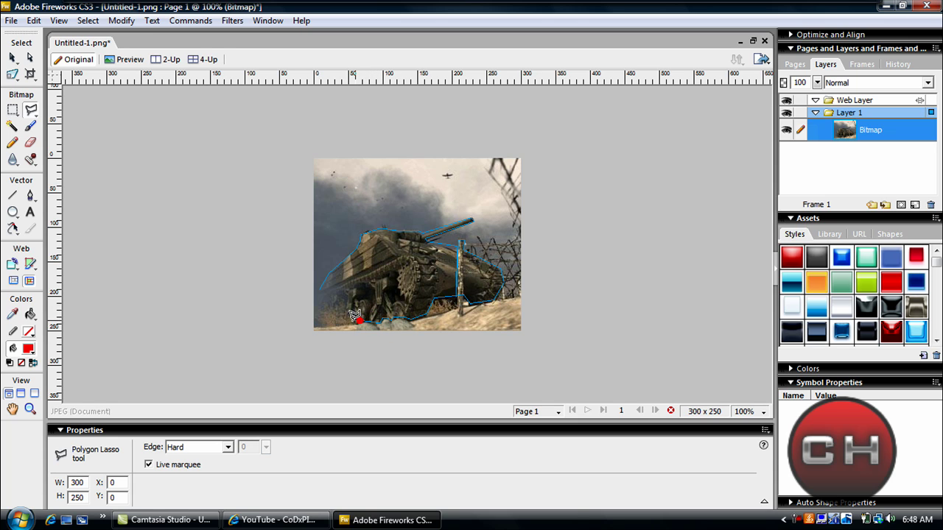
pyautogui.click(318, 326)
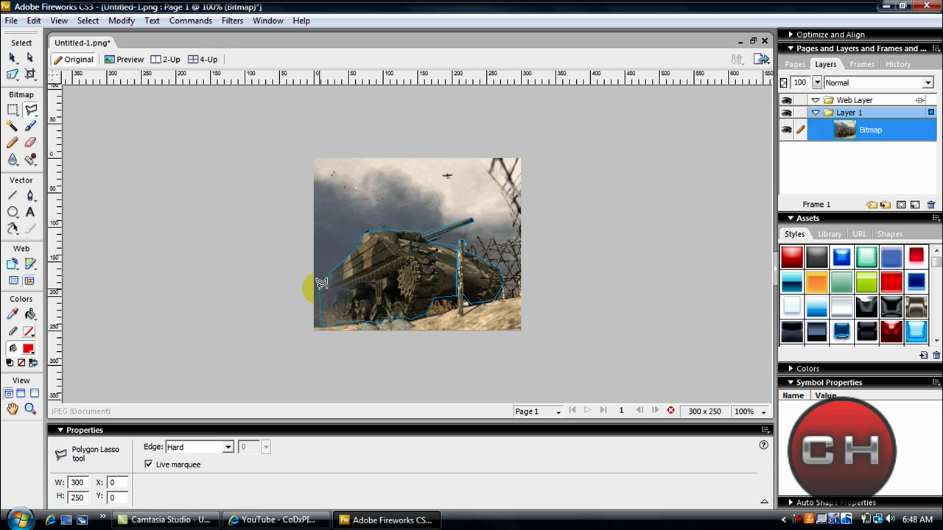
pyautogui.click(321, 292)
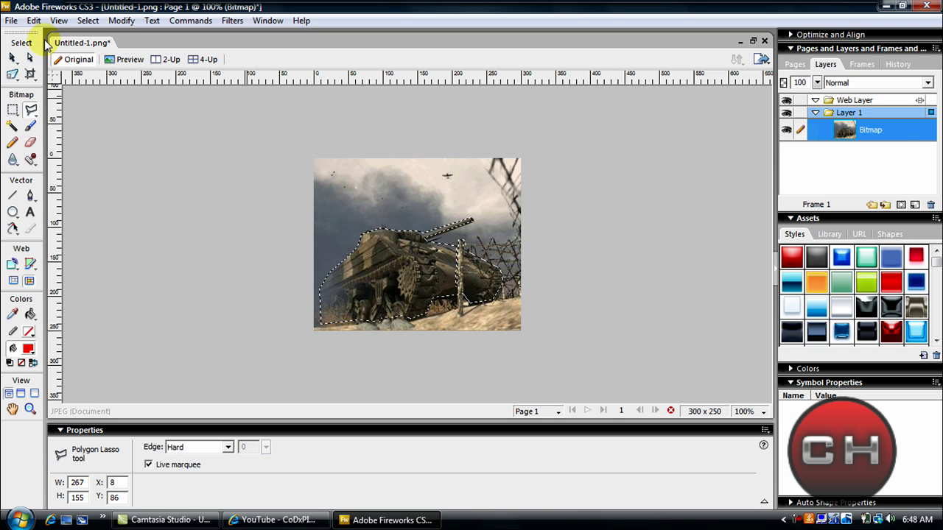
# Step: Invert the selection and apply Hue/Saturation with Hue -180 and Saturation -100
pyautogui.click(93, 22)
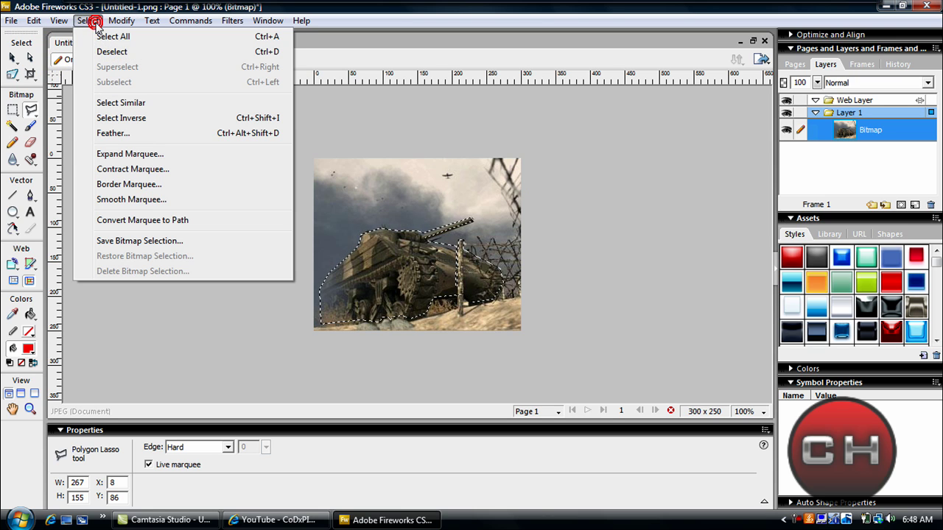
pyautogui.click(121, 118)
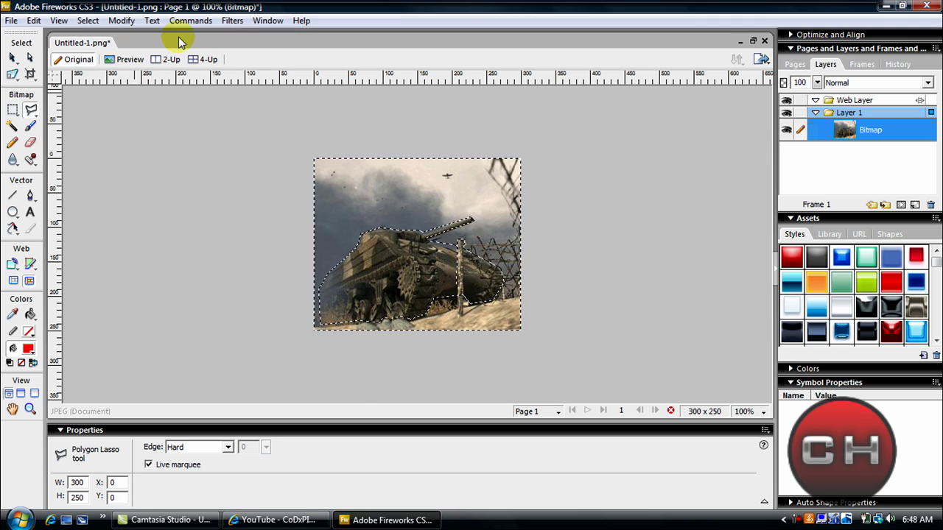
pyautogui.click(232, 21)
pyautogui.moveTo(264, 59)
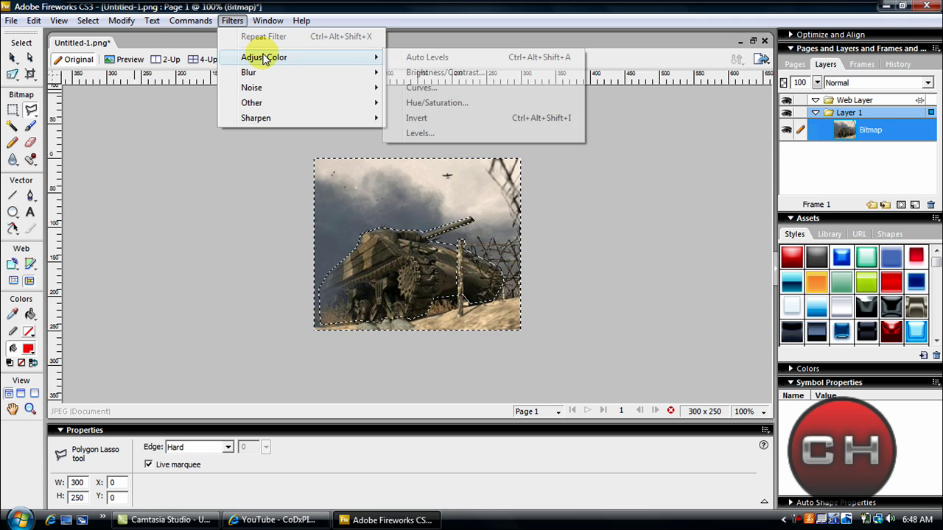
pyautogui.click(432, 102)
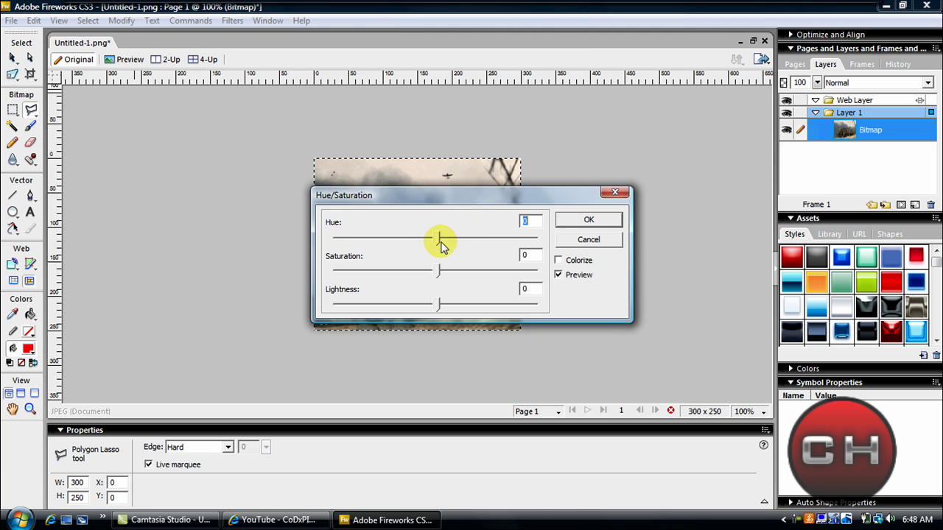
pyautogui.moveTo(439, 237); pyautogui.dragTo(267, 238)
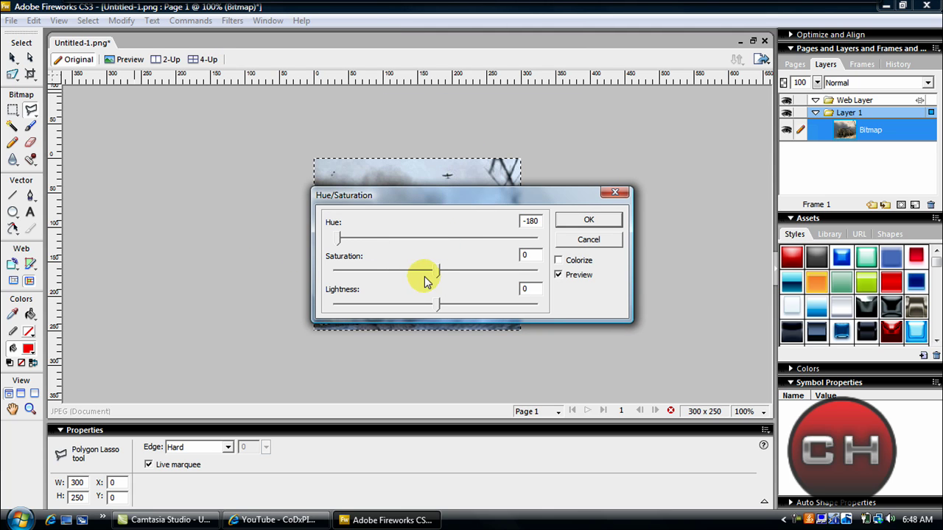
pyautogui.moveTo(438, 271); pyautogui.dragTo(298, 271)
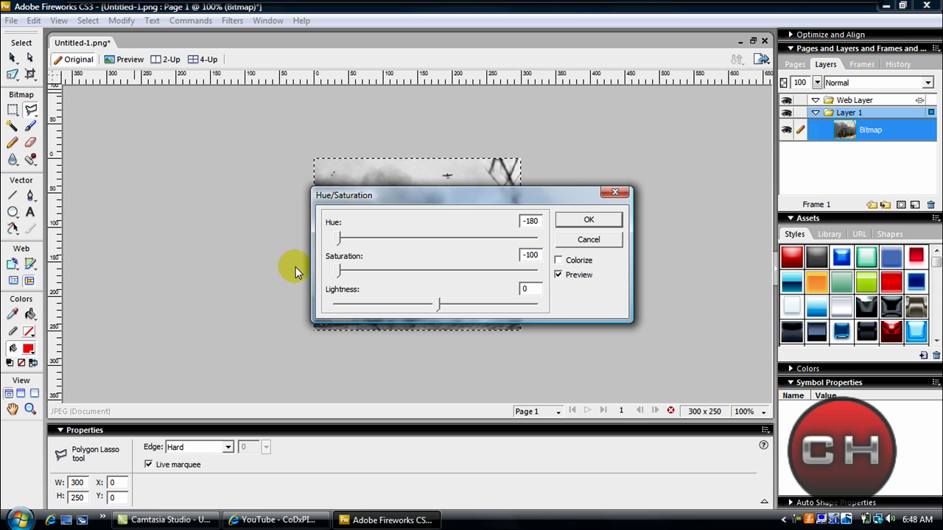
pyautogui.click(590, 220)
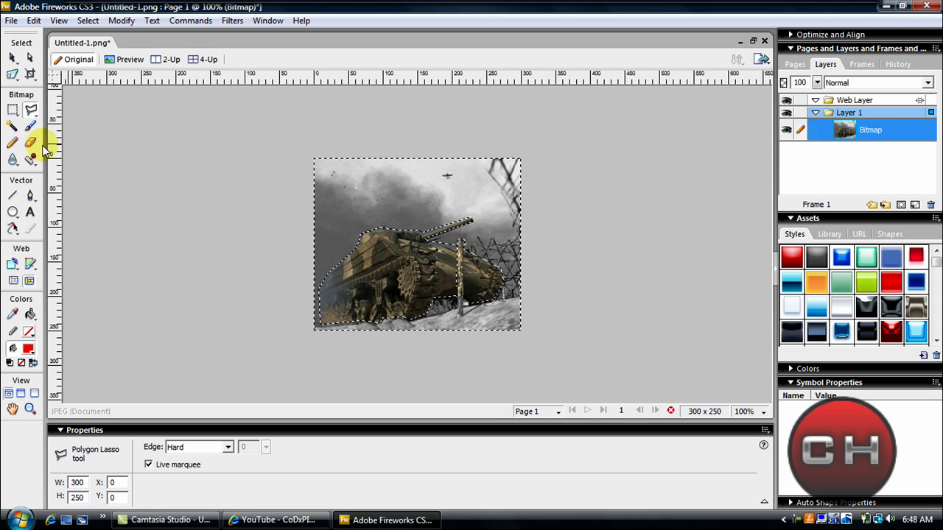
# Step: Clear the selection marquee and return to the Pointer tool
pyautogui.click(30, 212)
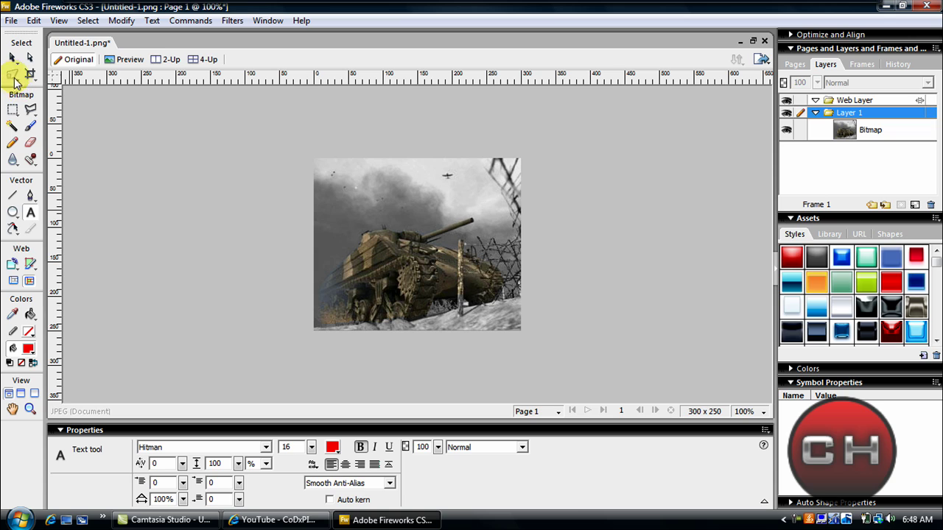
pyautogui.click(12, 57)
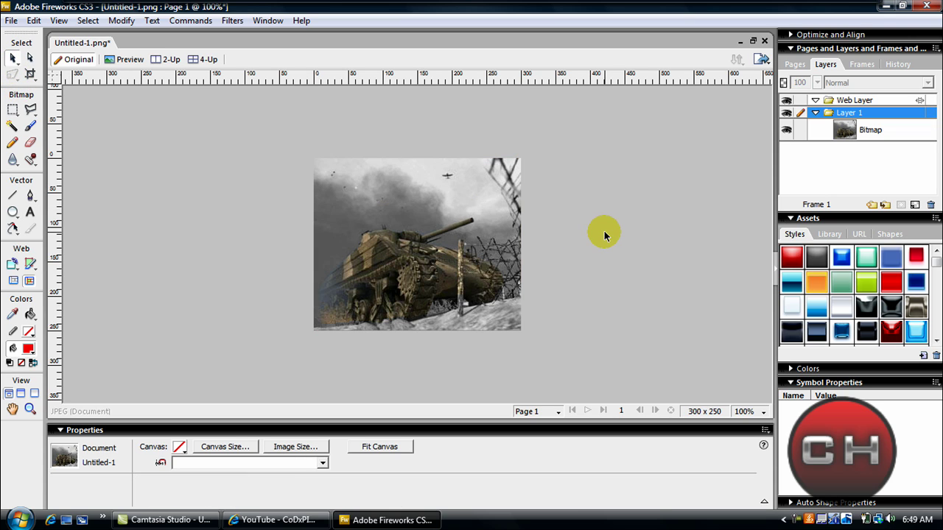